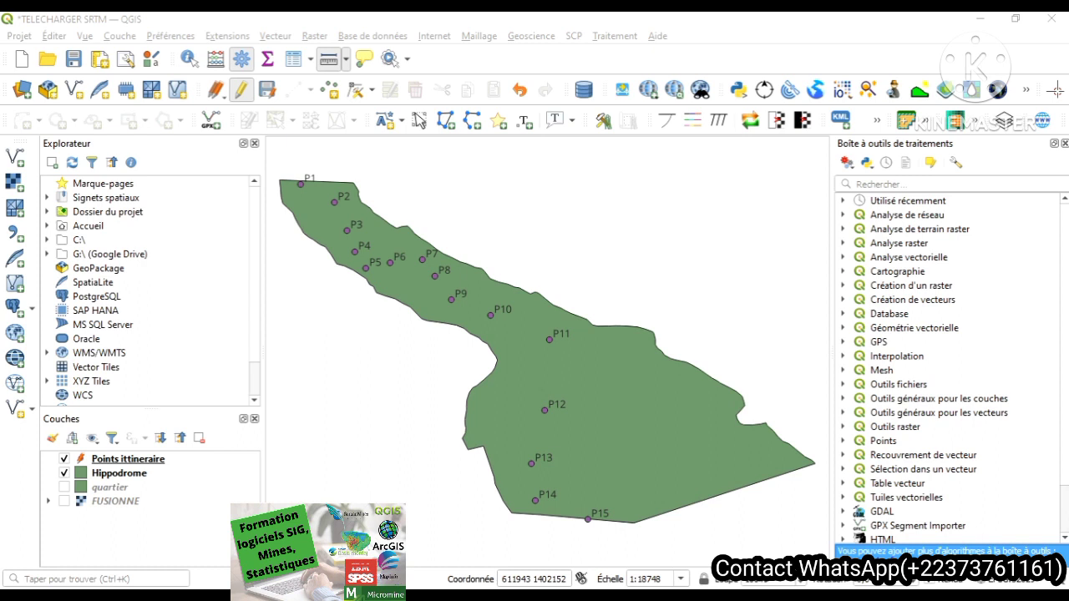
- Review the attribute table of the Points ittineraire layer, checking its id, Identifian and Nom fields
{"action": "left_click", "coordinate": [255, 299]}
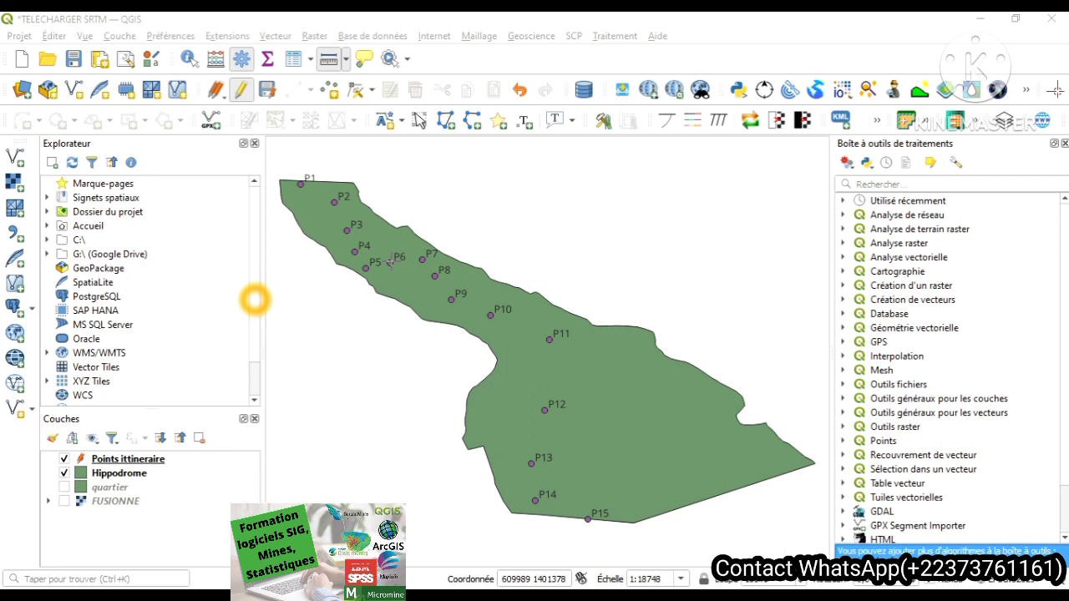
{"action": "right_click", "coordinate": [127, 464]}
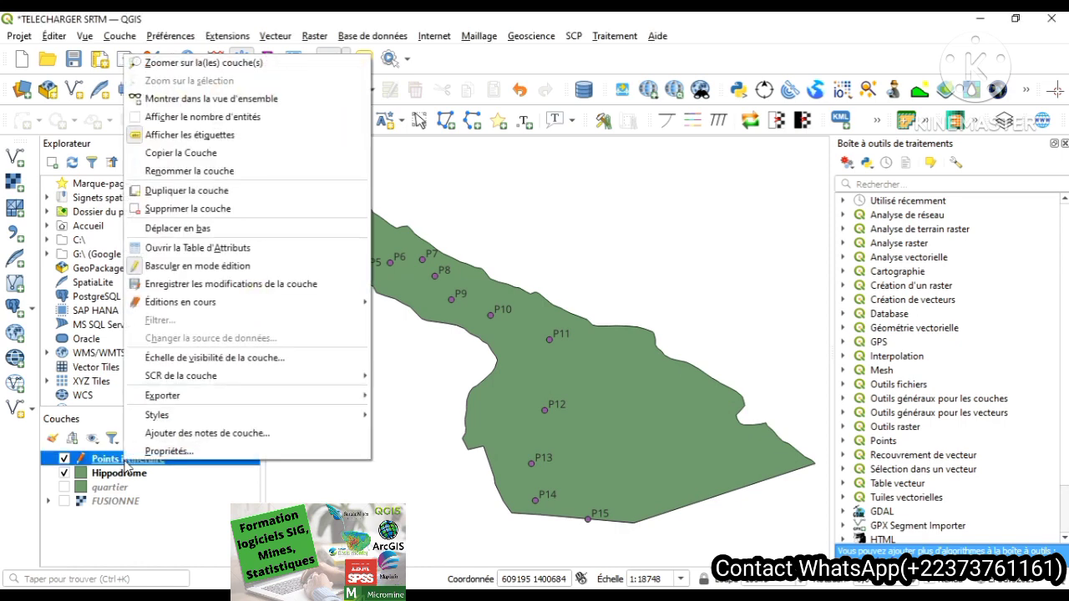
{"action": "left_click", "coordinate": [173, 251]}
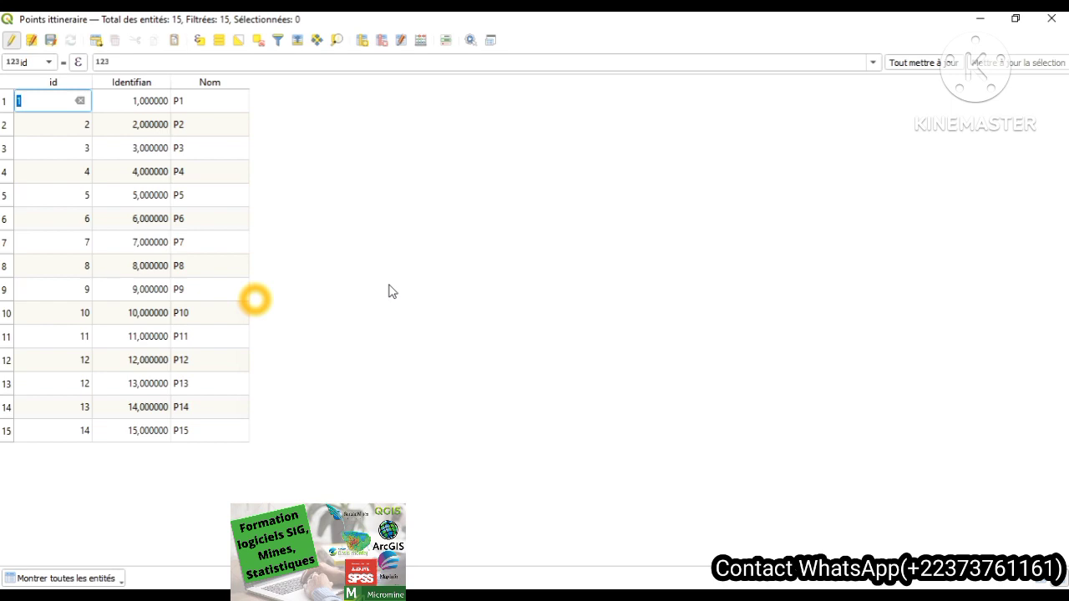
{"action": "left_click", "coordinate": [1051, 20]}
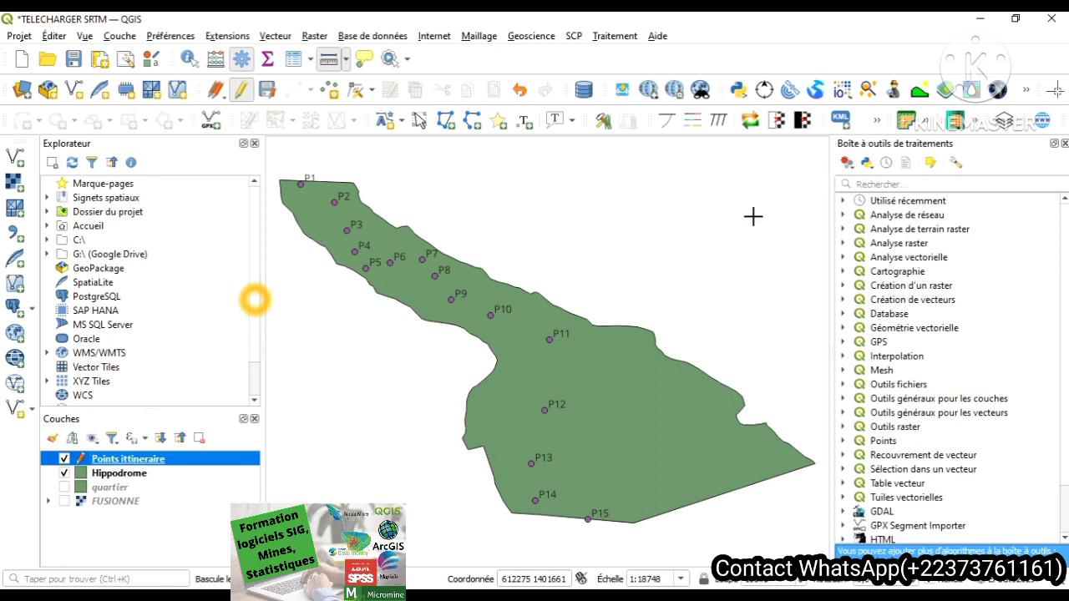
- Set up the Points vers lignes algorithm with Points ittineraire as source layer and Identifian as the ordering expression
{"action": "left_click", "coordinate": [843, 300]}
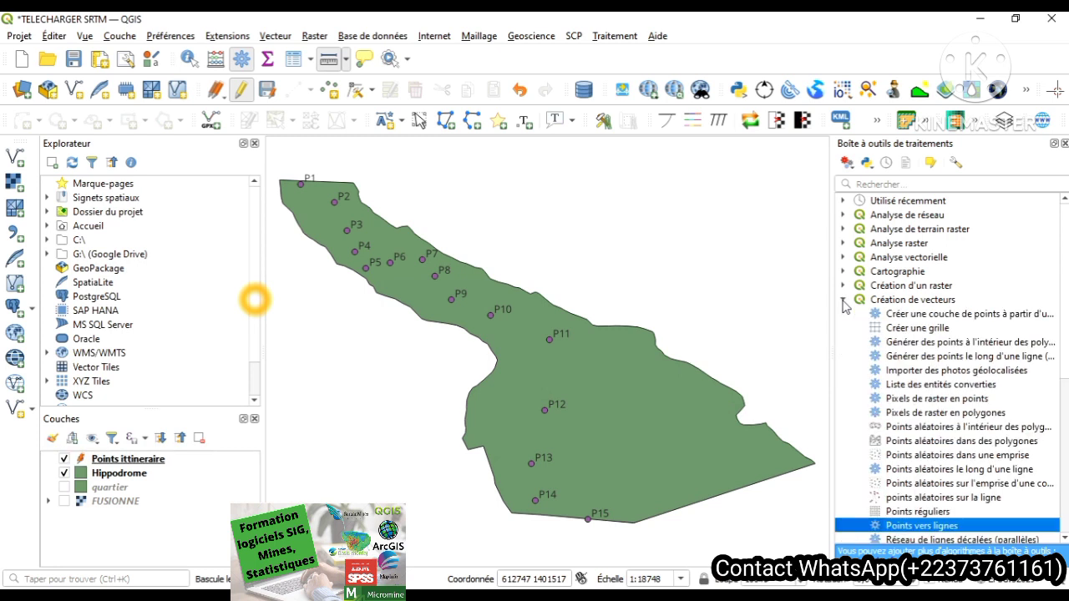
{"action": "double_click", "coordinate": [934, 528]}
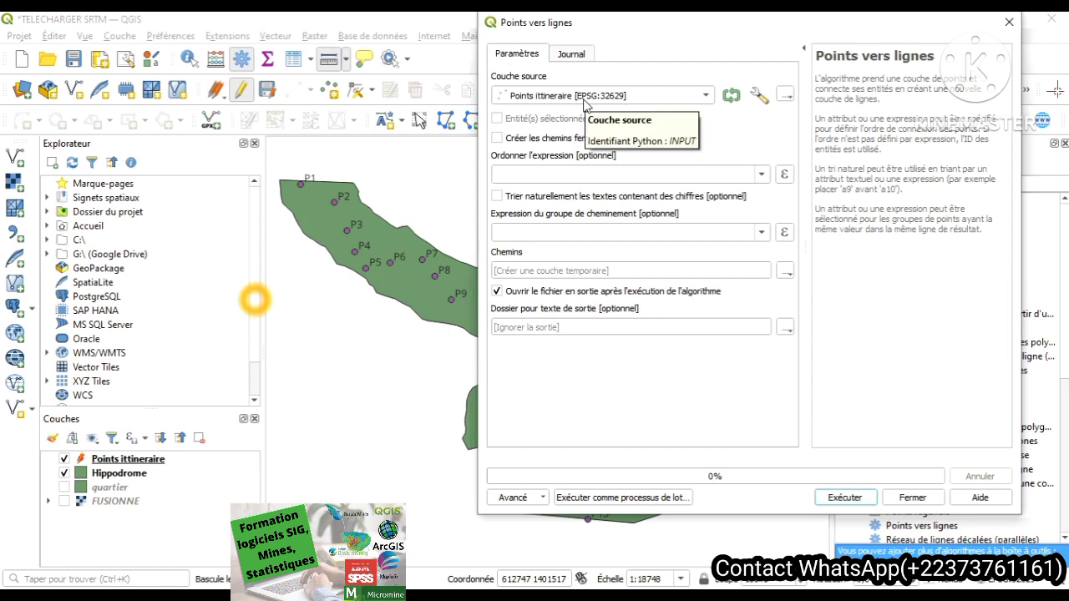
{"action": "left_click", "coordinate": [625, 100]}
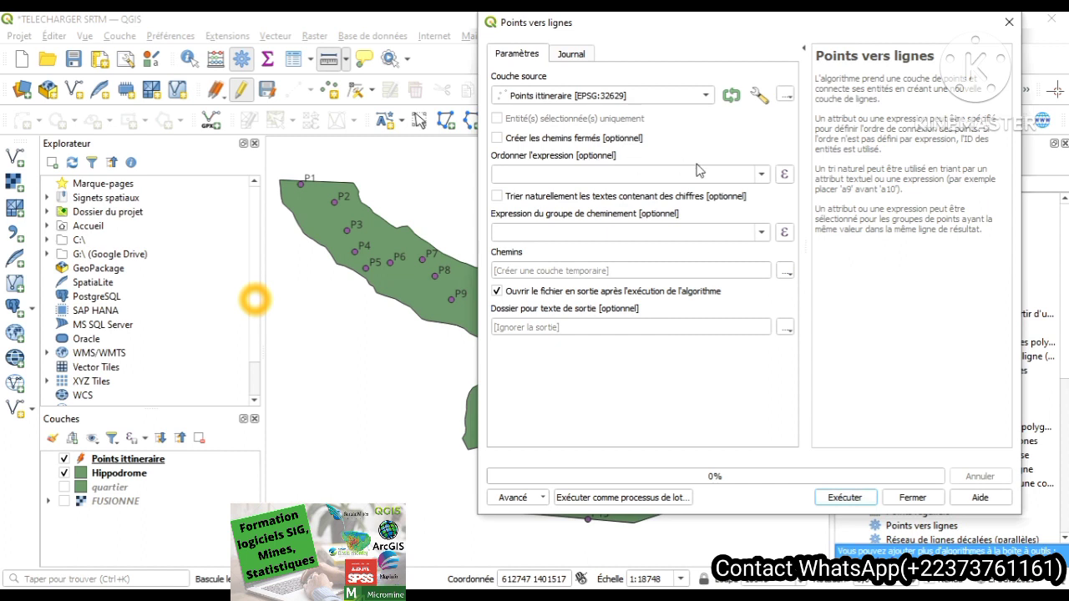
{"action": "left_click", "coordinate": [762, 175]}
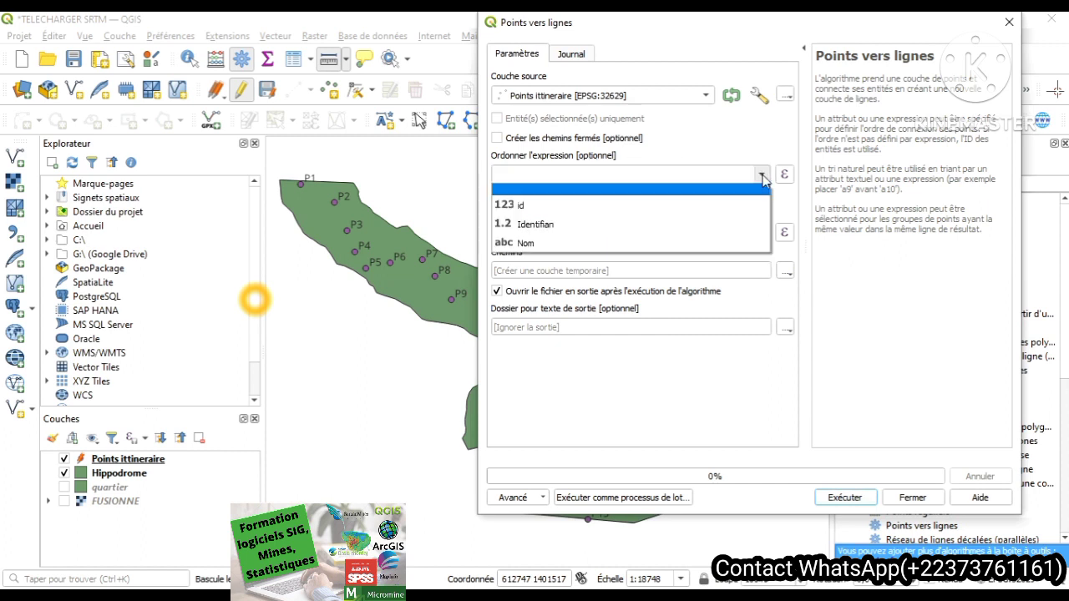
{"action": "left_click", "coordinate": [587, 224]}
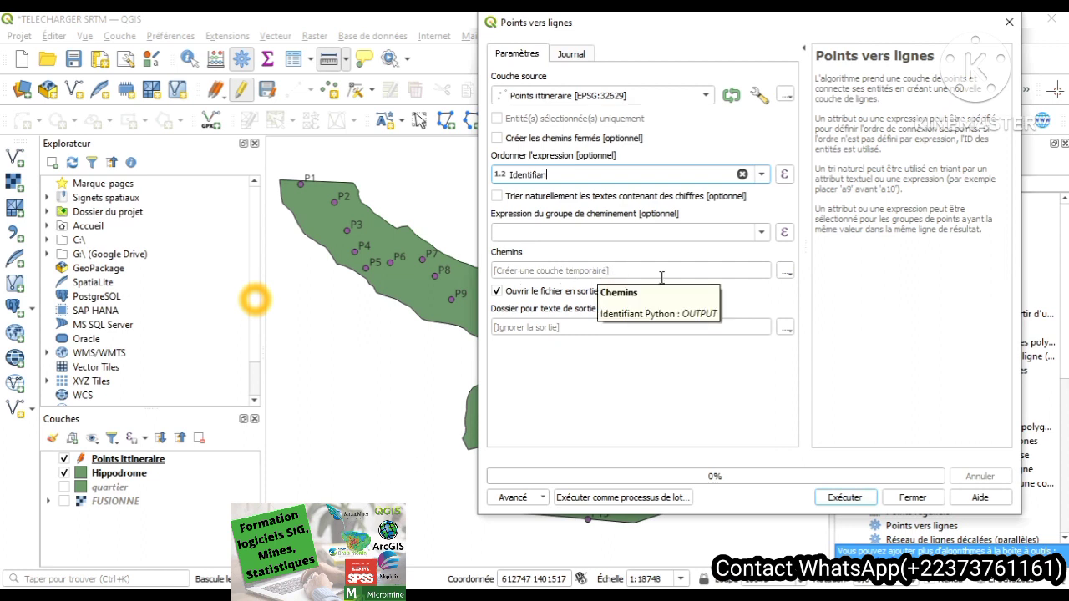
- Set the paths output to a shapefile named chemin in the a supprimer folder and run the points-to-lines conversion
{"action": "left_click", "coordinate": [786, 272]}
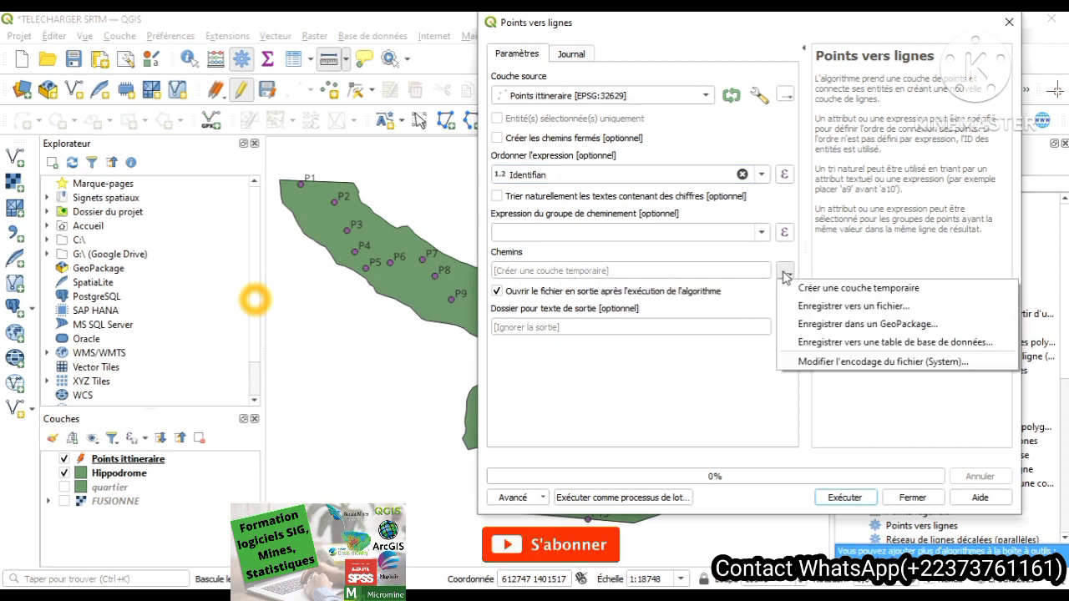
{"action": "left_click", "coordinate": [825, 307]}
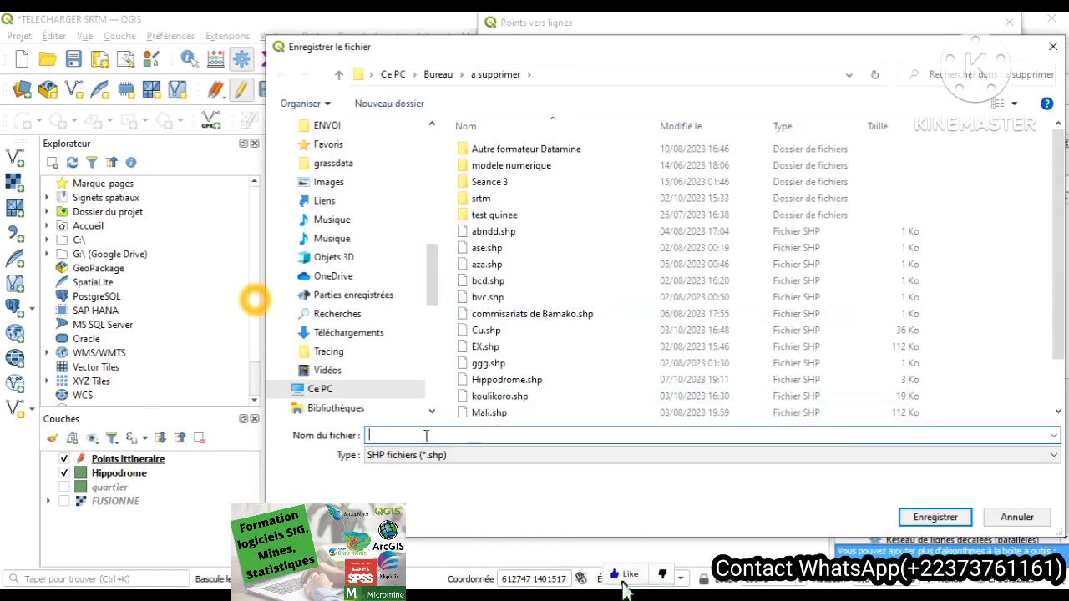
{"action": "type", "text": "c"}
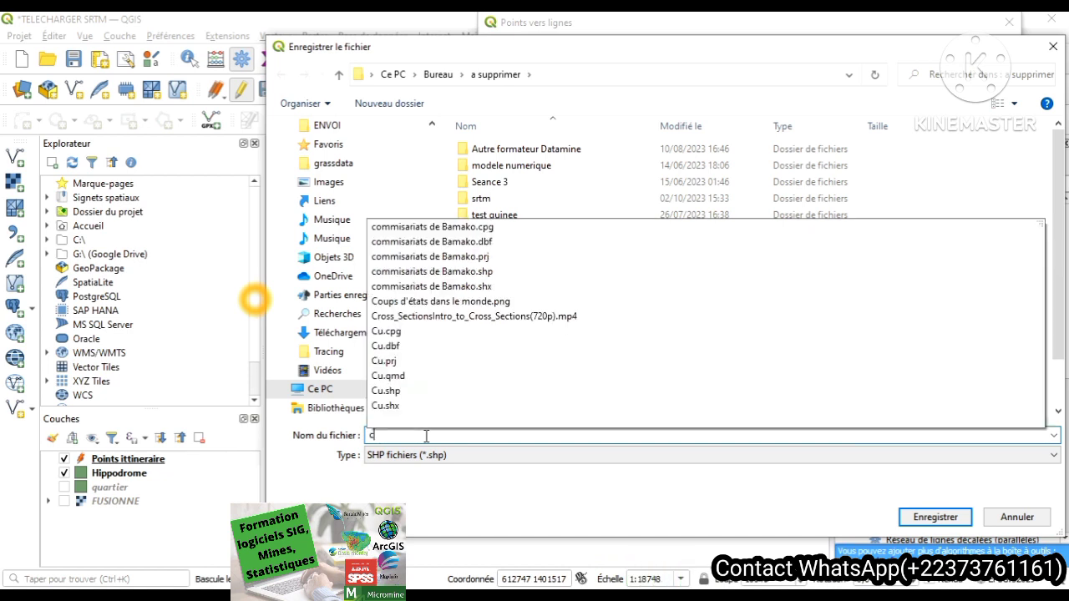
{"action": "type", "text": "hemin"}
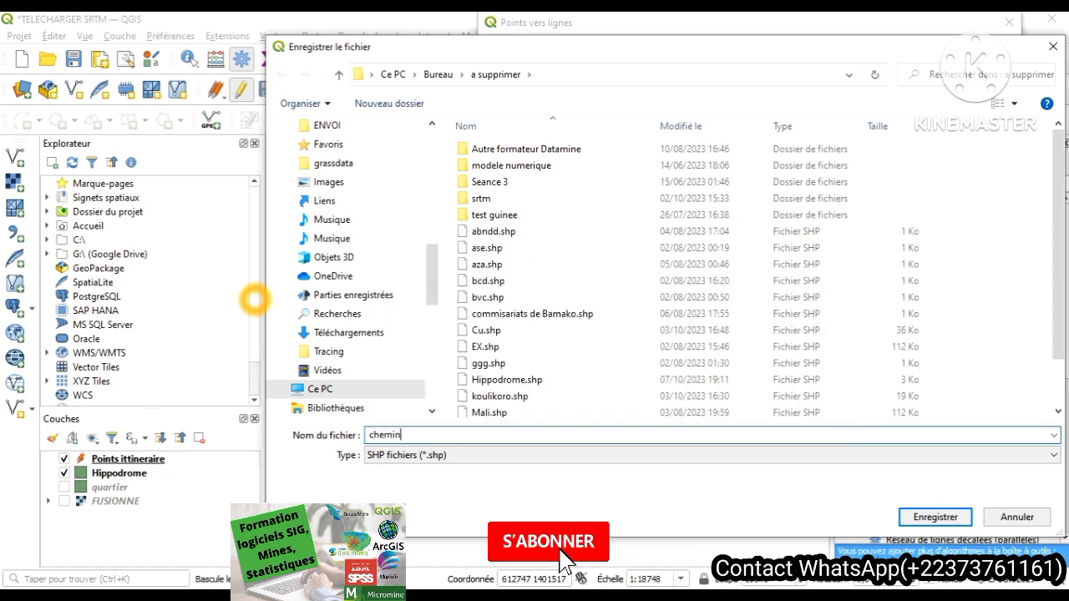
{"action": "left_click", "coordinate": [919, 515]}
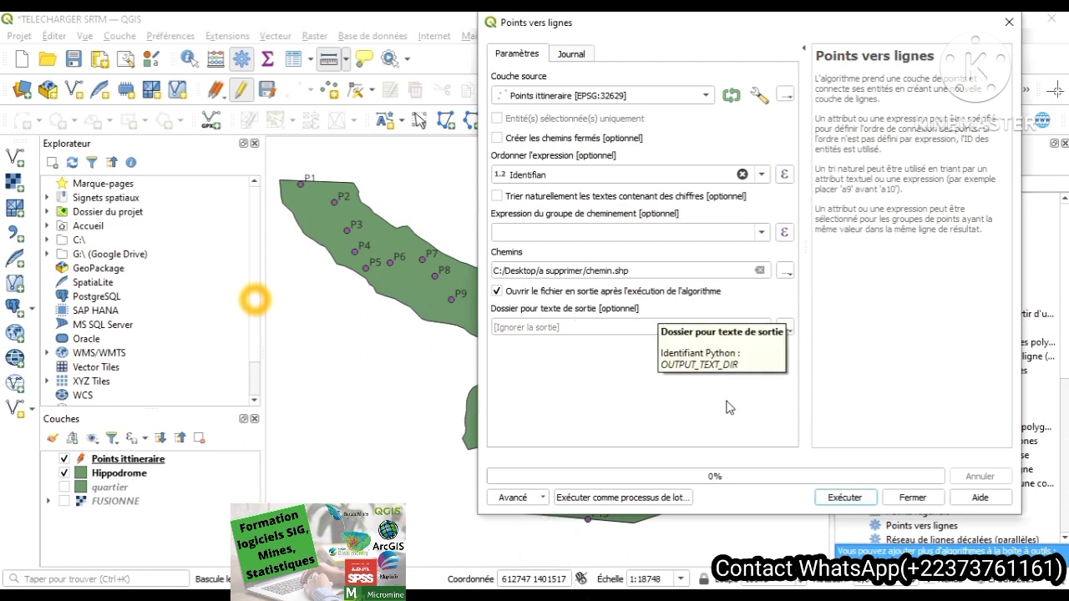
{"action": "left_click", "coordinate": [841, 501]}
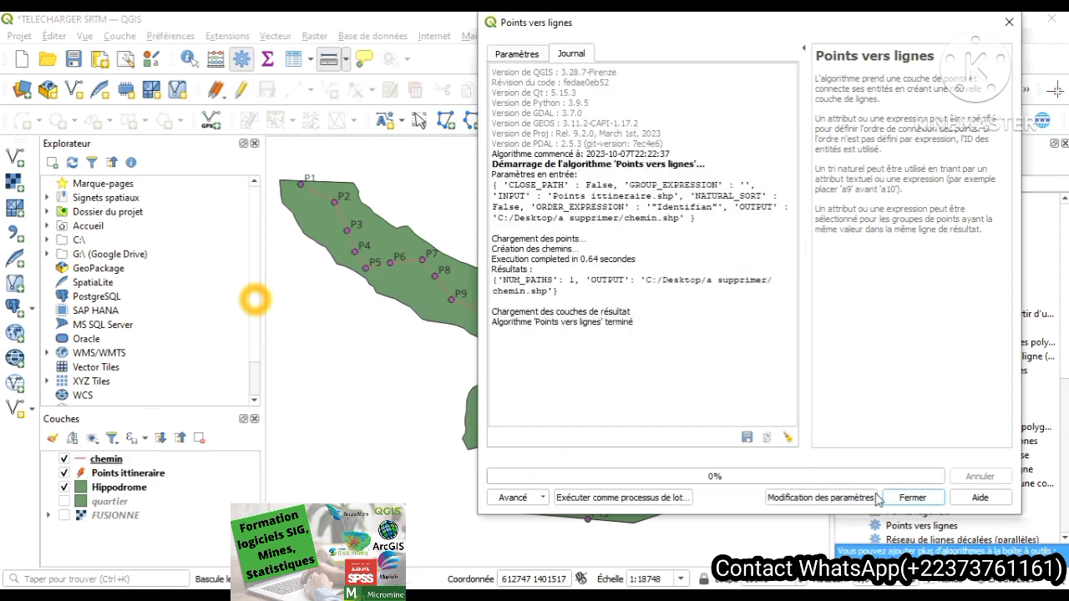
{"action": "left_click", "coordinate": [909, 498]}
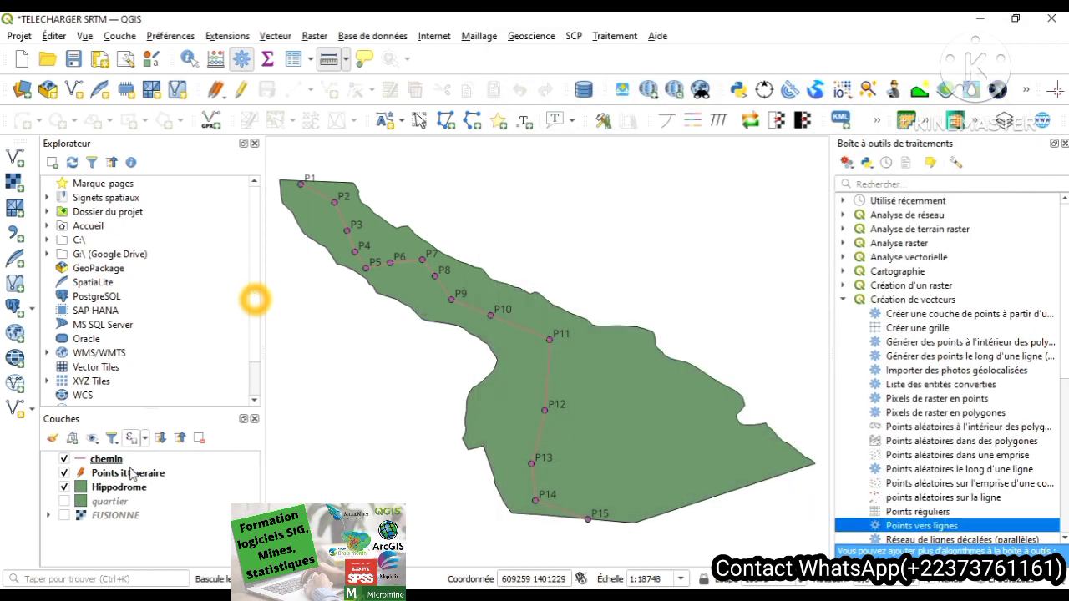
- Hide the Hippodrome layer and set the line width of the chemin layer's symbol to 2 millimetres
{"action": "left_click", "coordinate": [64, 487]}
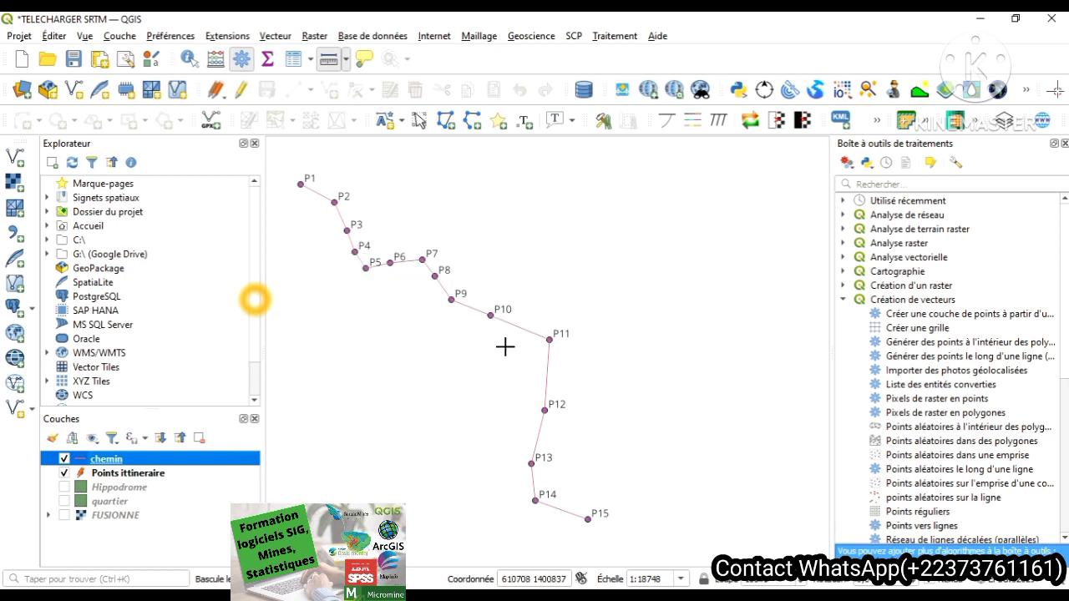
{"action": "double_click", "coordinate": [83, 461]}
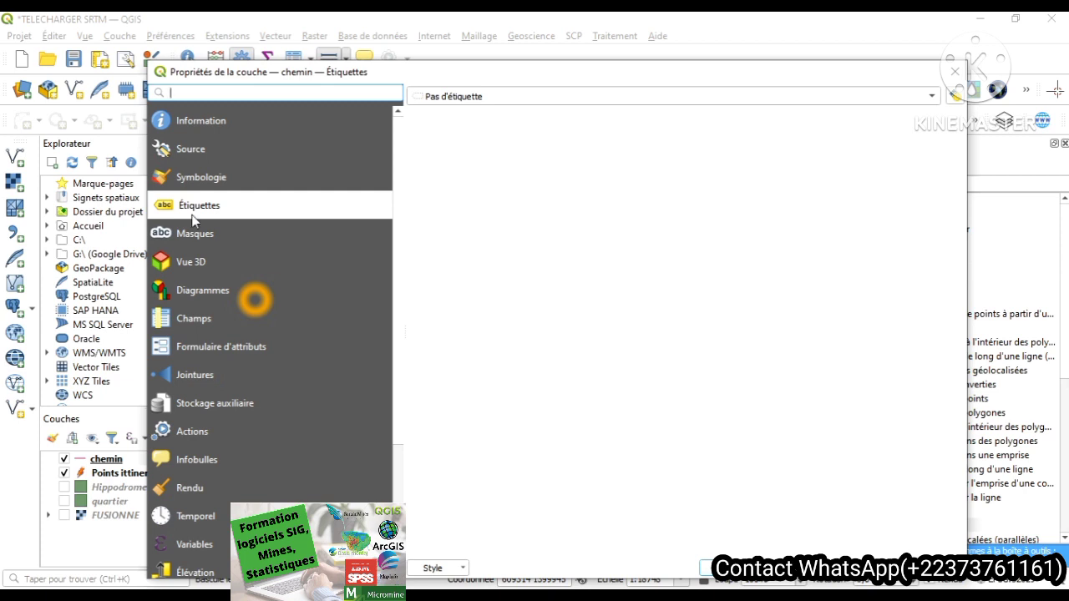
{"action": "left_click", "coordinate": [214, 179]}
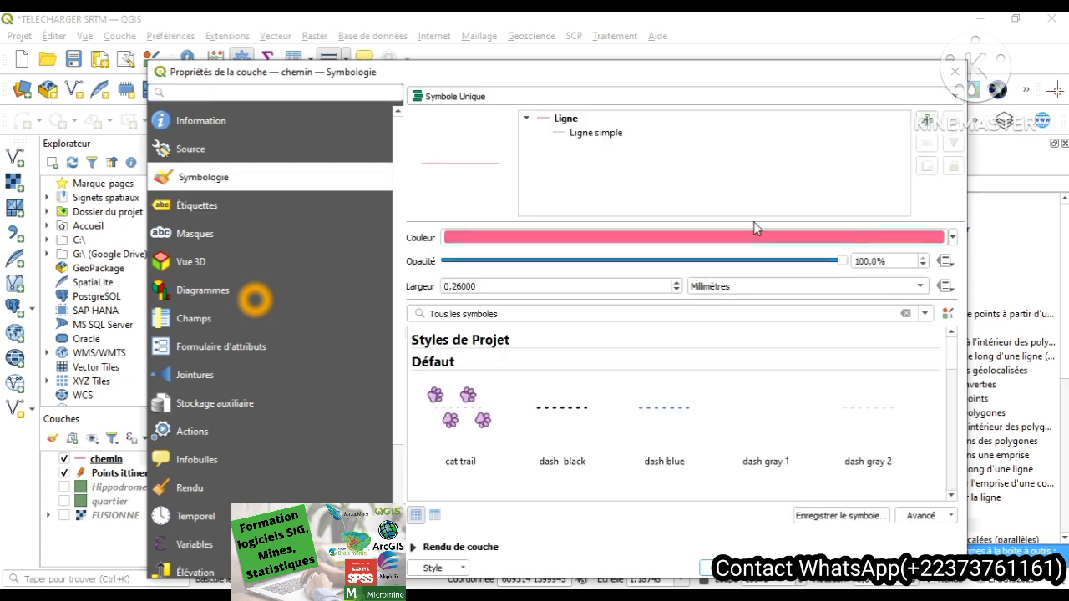
{"action": "left_click", "coordinate": [500, 289]}
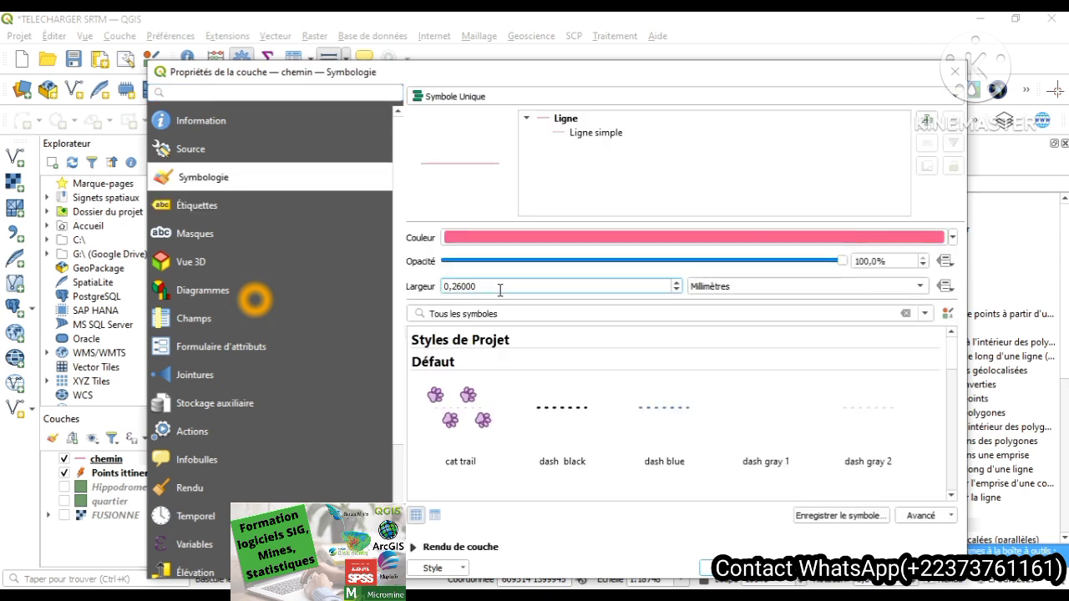
{"action": "key", "text": "BackSpace"}
{"action": "key", "text": "BackSpace"}
{"action": "key", "text": "BackSpace"}
{"action": "key", "text": "BackSpace"}
{"action": "key", "text": "BackSpace"}
{"action": "key", "text": "BackSpace"}
{"action": "key", "text": "Return"}
{"action": "key", "text": "BackSpace"}
{"action": "type", "text": "2"}
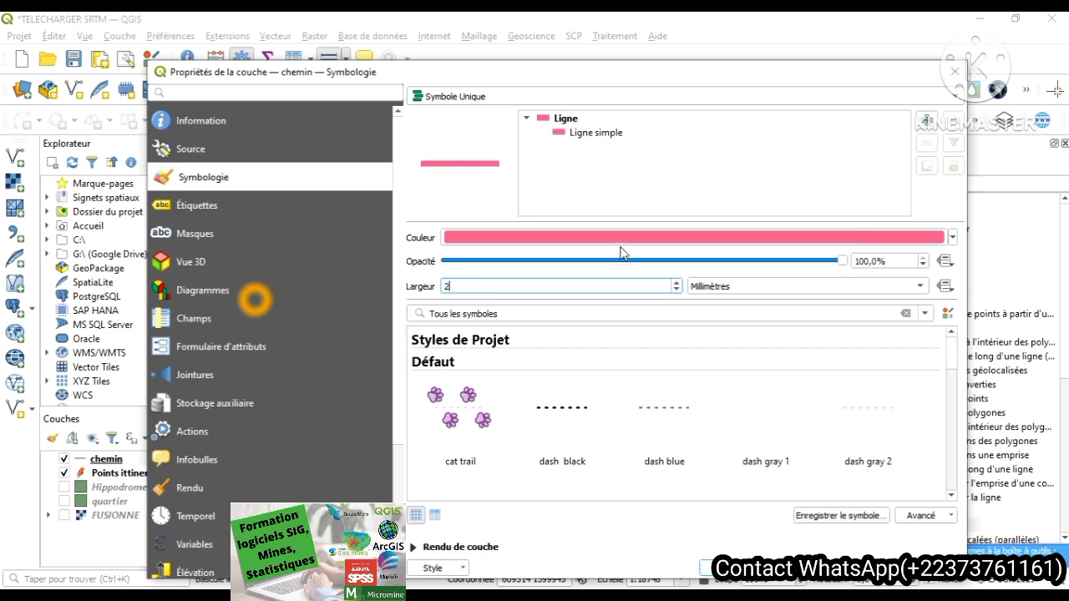
- Apply a black colour to the chemin line symbol and make the Hippodrome layer visible again
{"action": "left_click", "coordinate": [952, 238]}
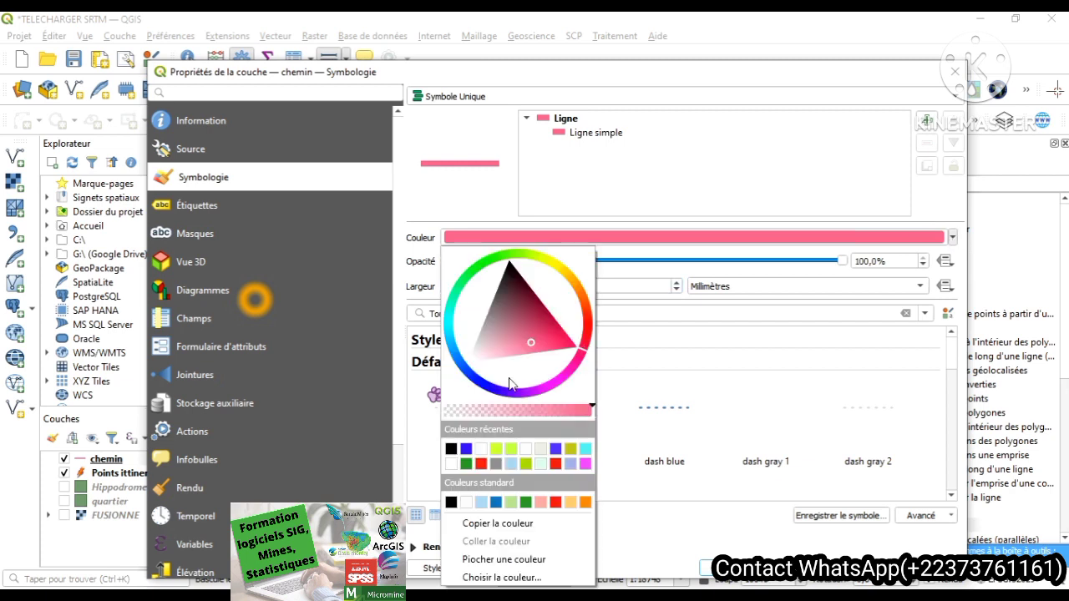
{"action": "left_click", "coordinate": [451, 449]}
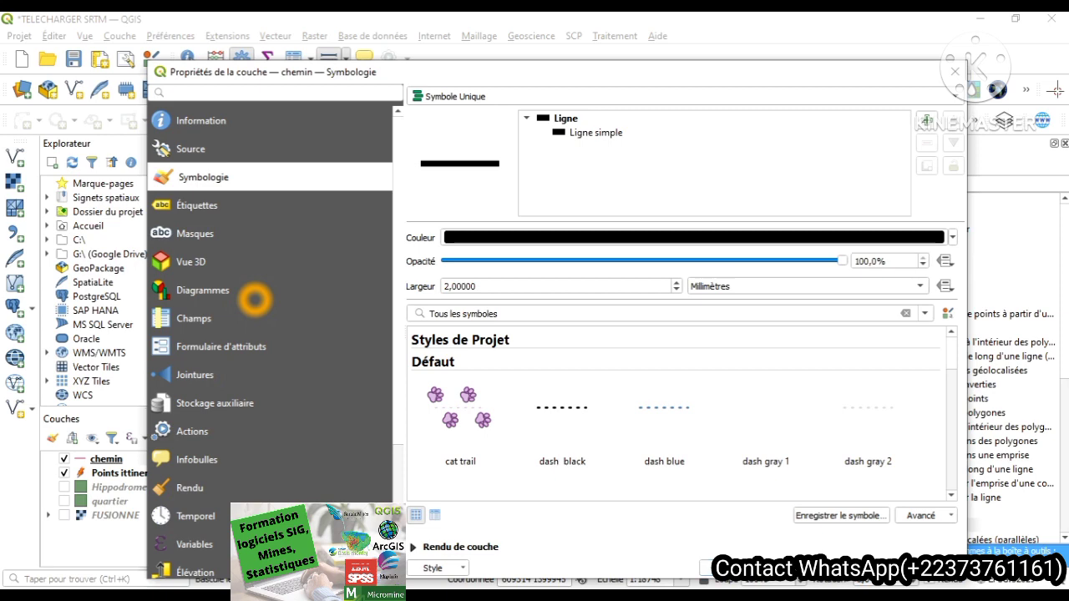
{"action": "left_click", "coordinate": [731, 568]}
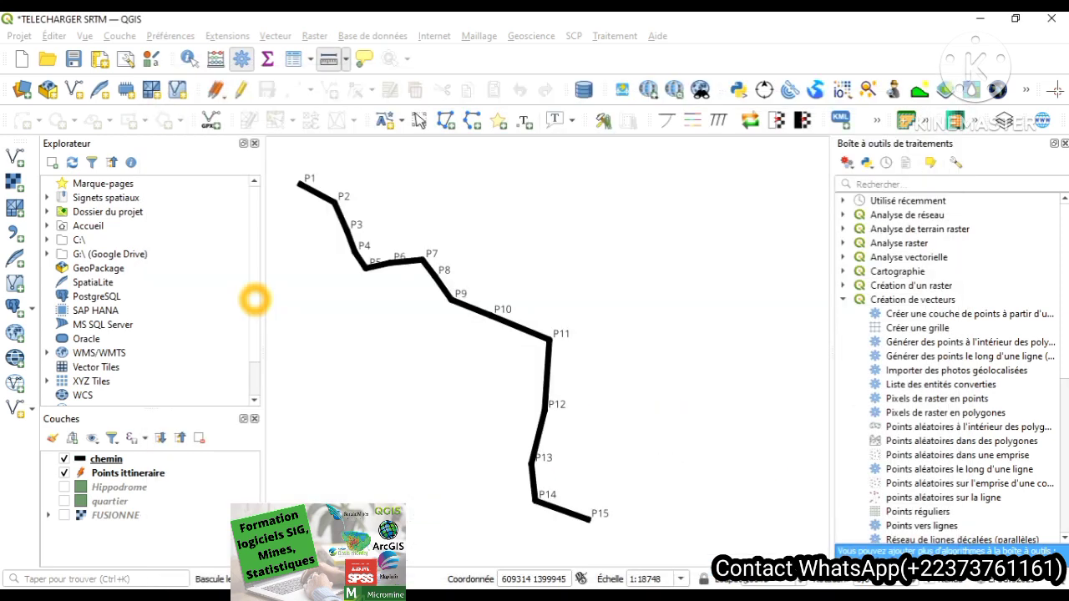
{"action": "left_click", "coordinate": [64, 487]}
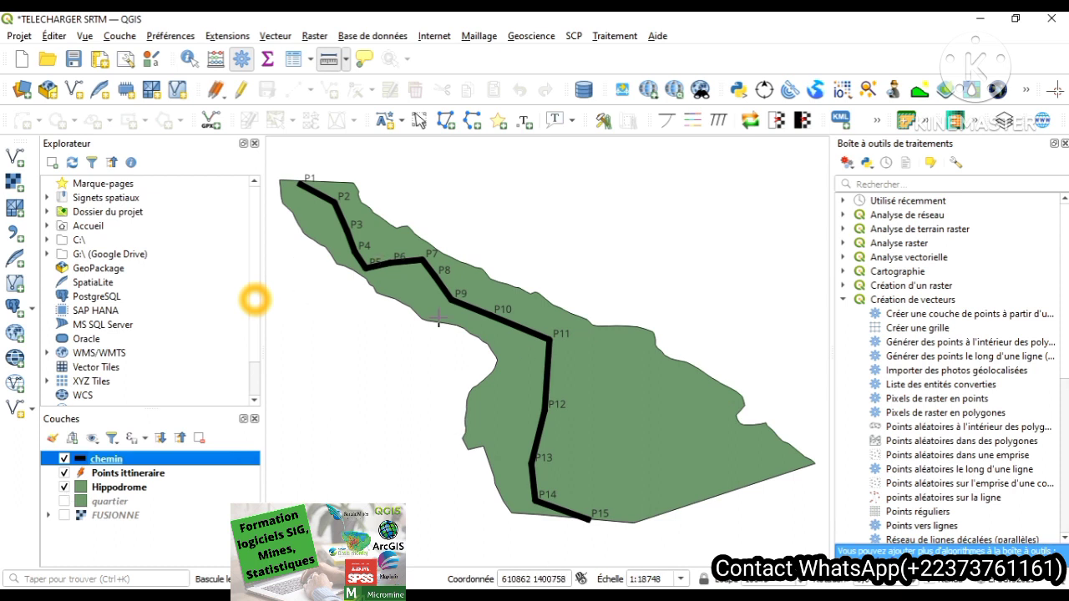